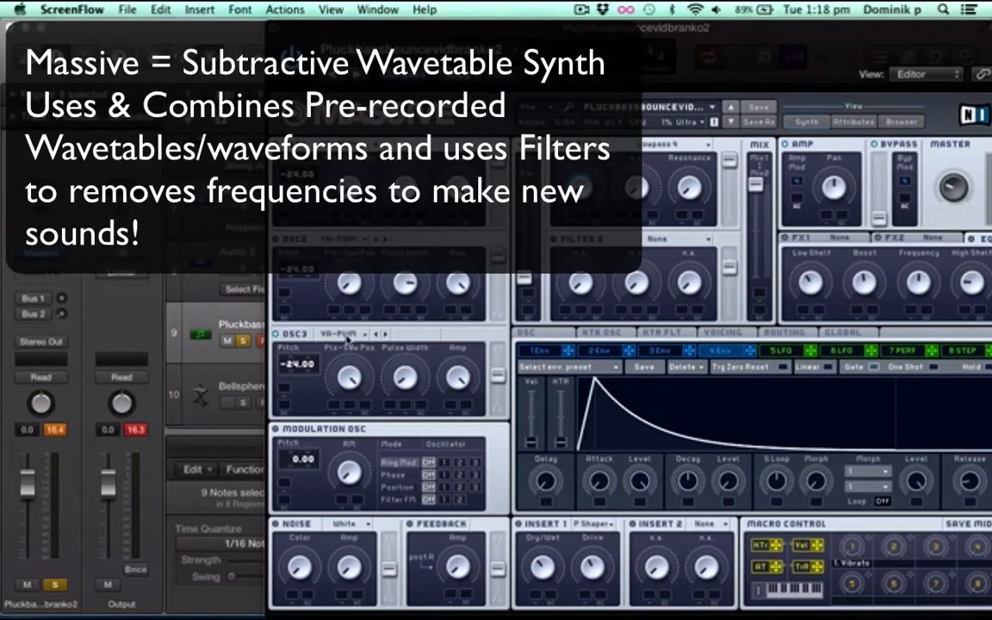
# Set oscillator 3 to the Pulse-Saw PWM wavetable with its pitch at -24.00
pyautogui.click(347, 336)
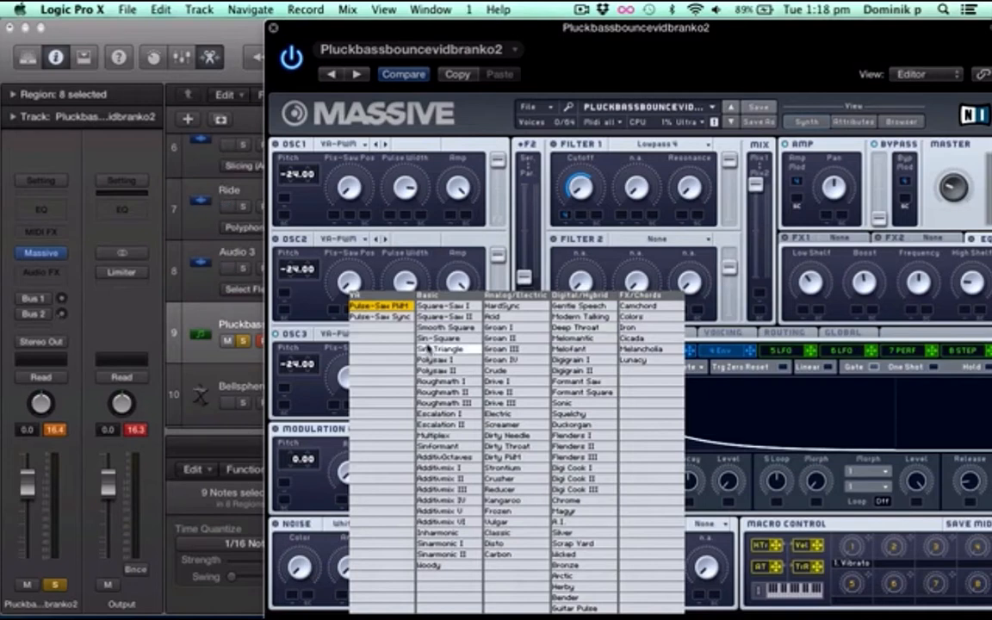
pyautogui.click(393, 306)
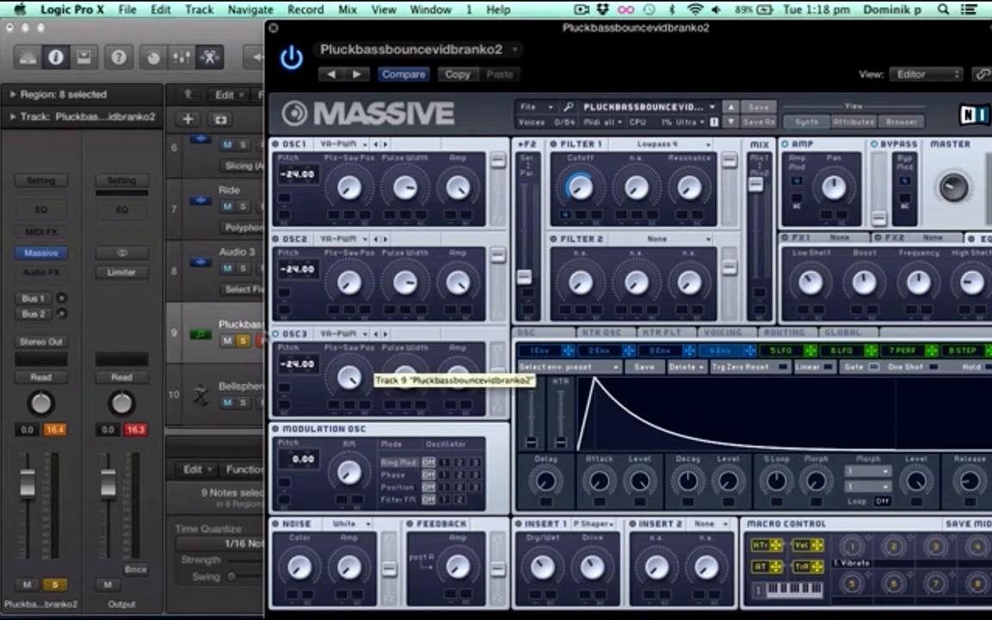
pyautogui.moveTo(296, 363); pyautogui.dragTo(294, 332)
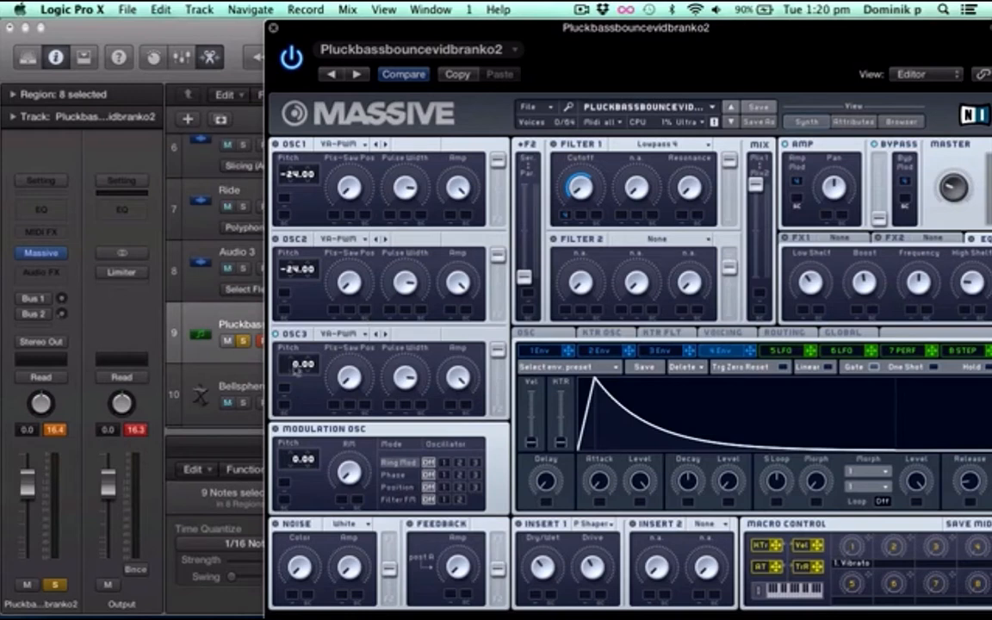
pyautogui.moveTo(298, 369); pyautogui.dragTo(294, 408)
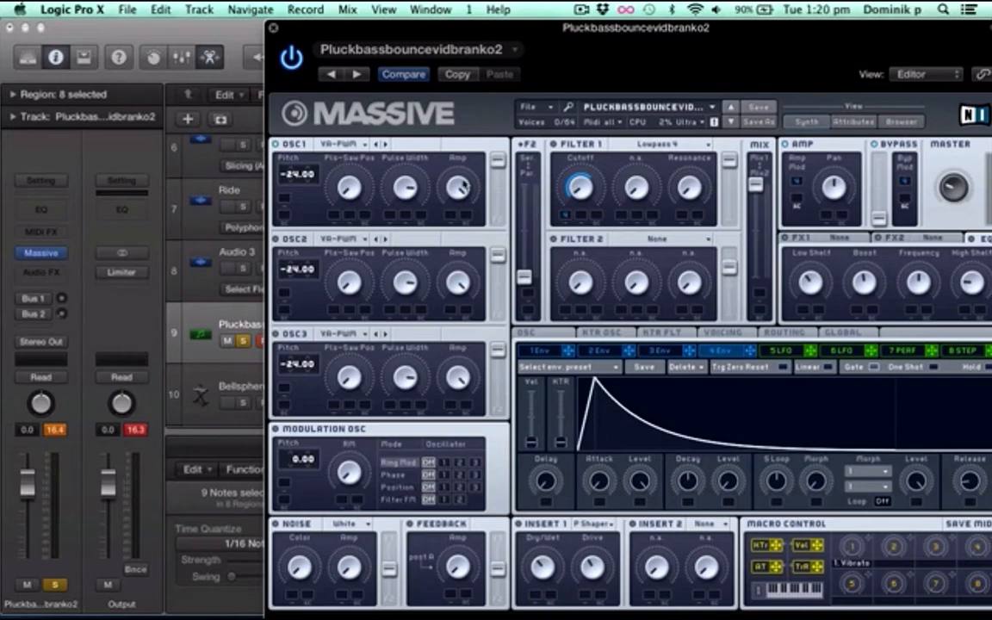
# Adjust oscillator 1's pulse-saw position and play back the bass sound
pyautogui.moveTo(349, 186); pyautogui.dragTo(349, 195)
pyautogui.press('space')
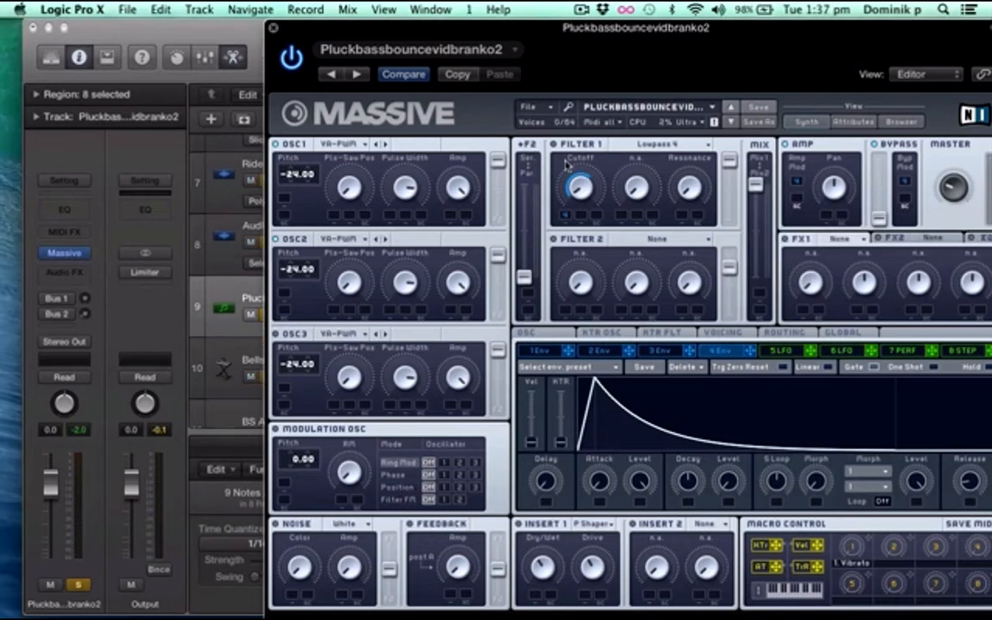
# Set Filter 1's type to Lowpass 4
pyautogui.click(659, 144)
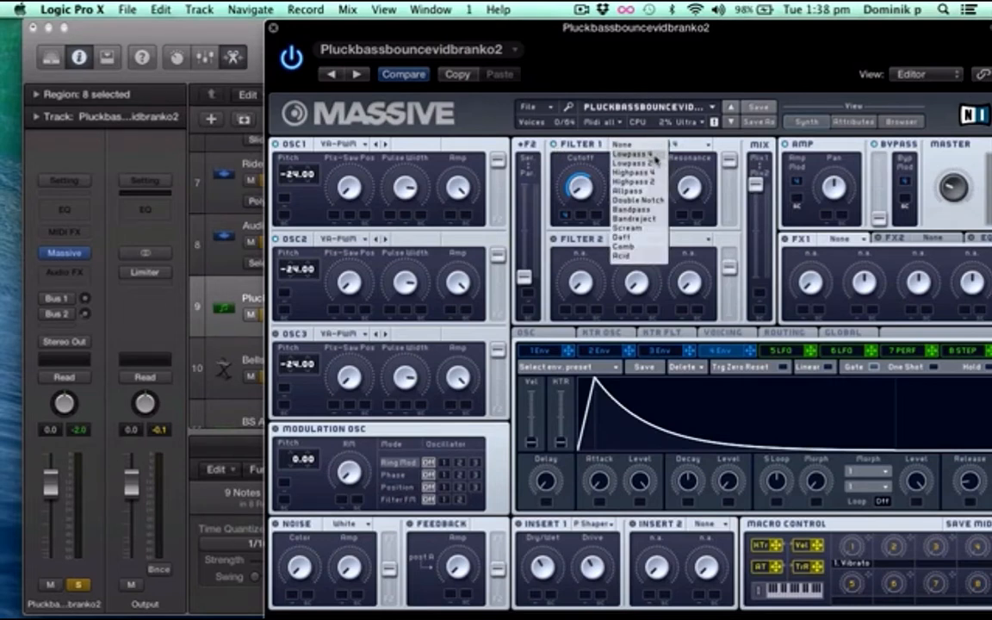
pyautogui.click(658, 156)
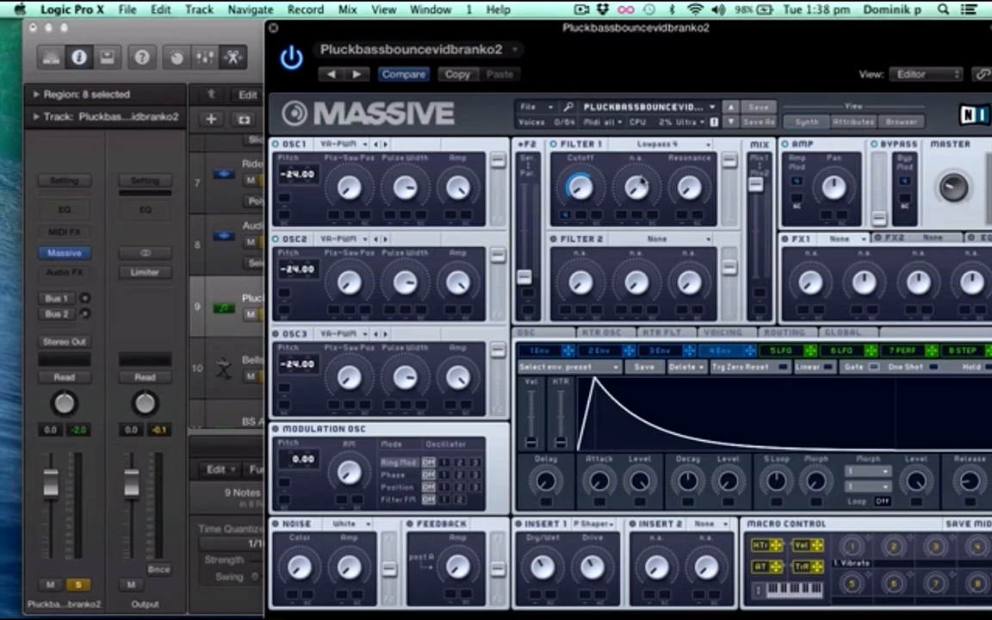
pyautogui.click(657, 144)
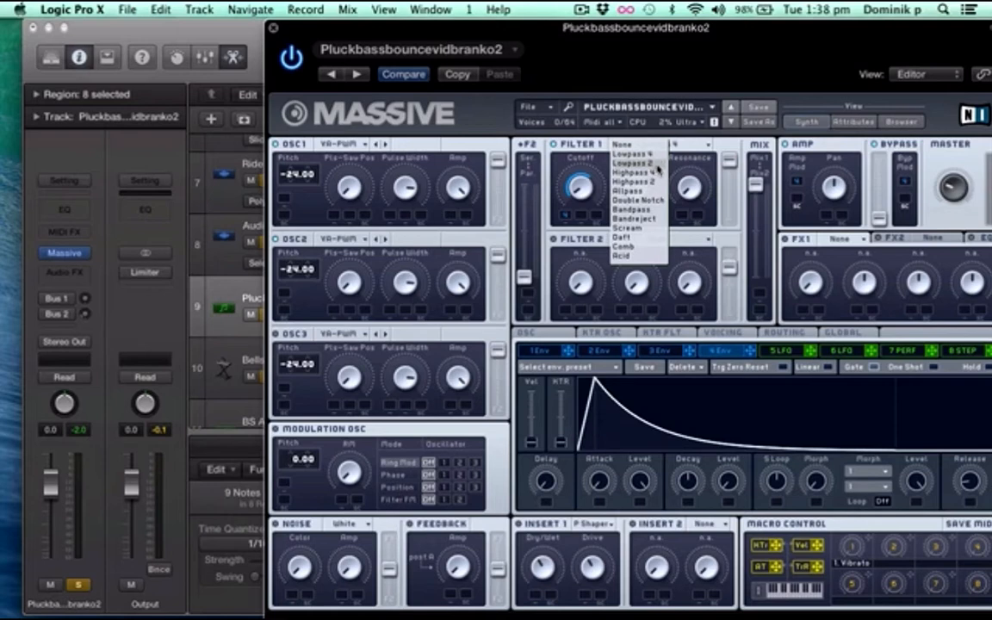
pyautogui.click(653, 153)
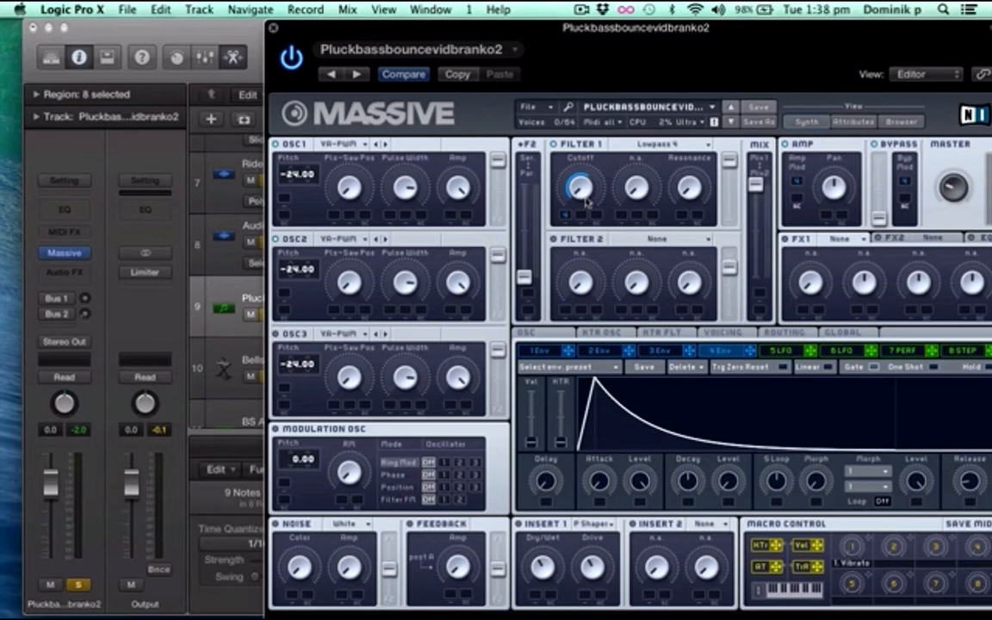
# Clear the modulation on Filter 1's cutoff, assign envelope 4 to its first slot and raise the modulation amount
pyautogui.moveTo(584, 184); pyautogui.dragTo(583, 178)
pyautogui.rightClick(568, 215)
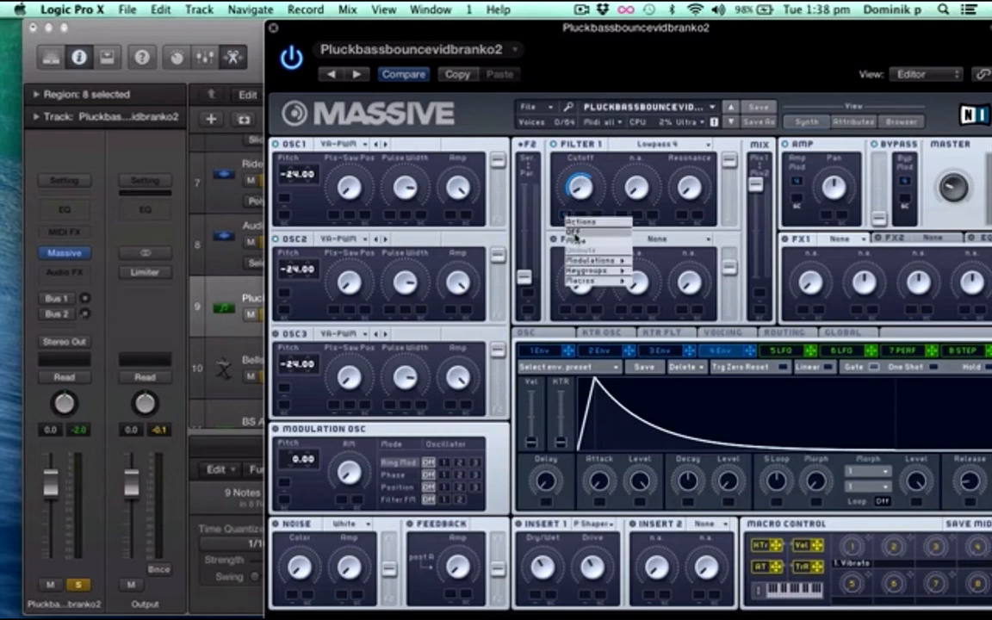
pyautogui.click(573, 232)
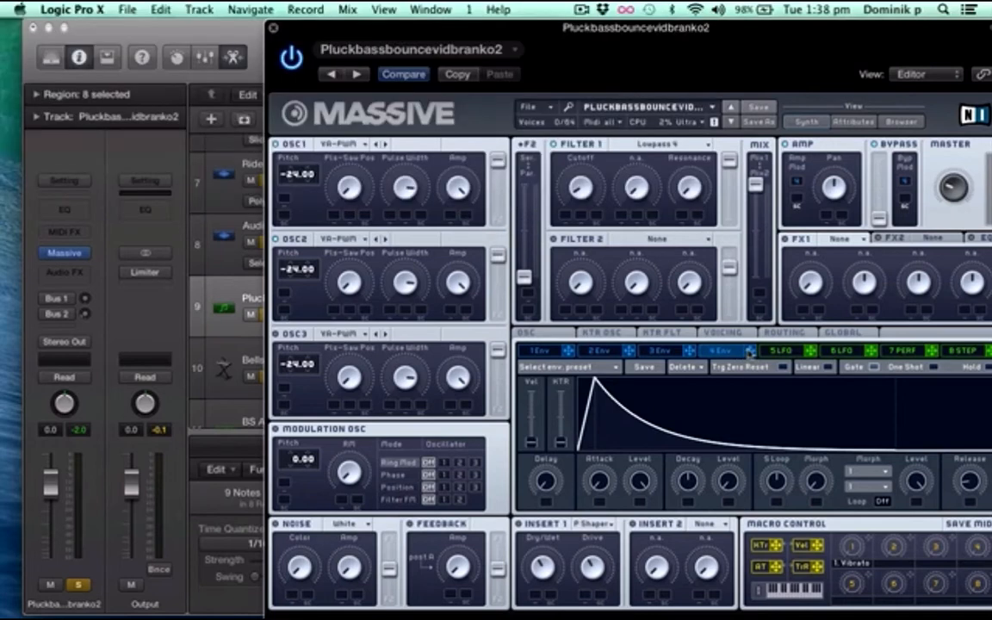
pyautogui.moveTo(750, 349); pyautogui.dragTo(569, 219)
pyautogui.moveTo(571, 269); pyautogui.dragTo(569, 208)
# Enable Restart via Gate for the oscillator phases and load the Parabolic Shaper into Insert 1
pyautogui.click(524, 334)
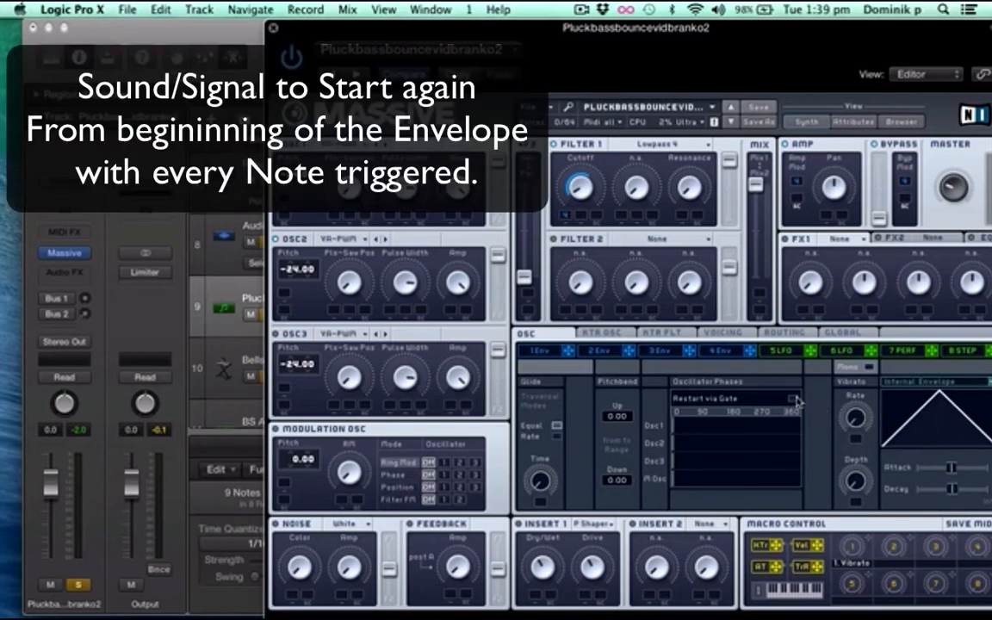
pyautogui.click(794, 399)
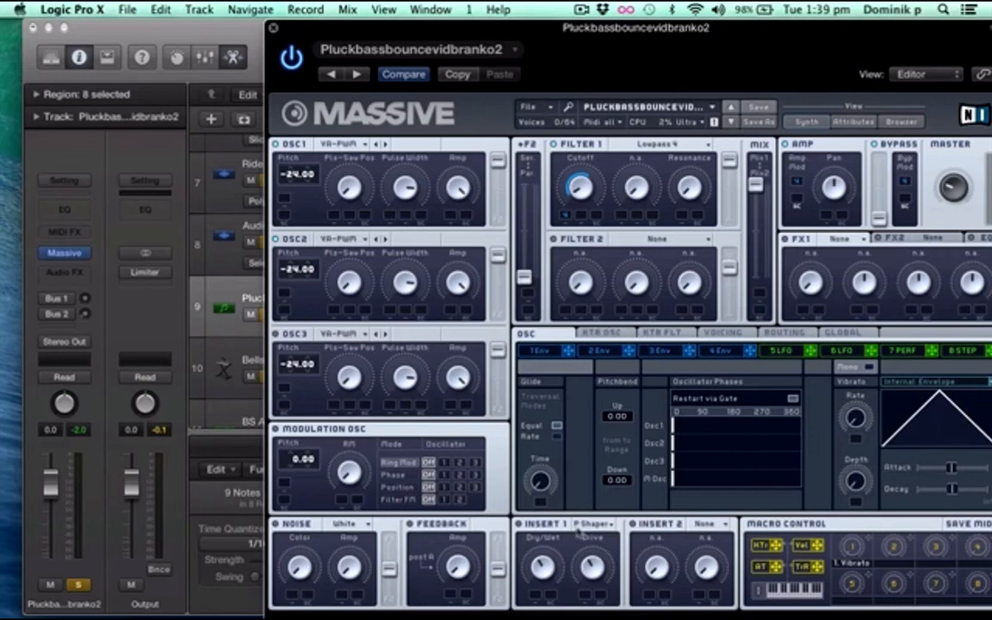
pyautogui.click(594, 525)
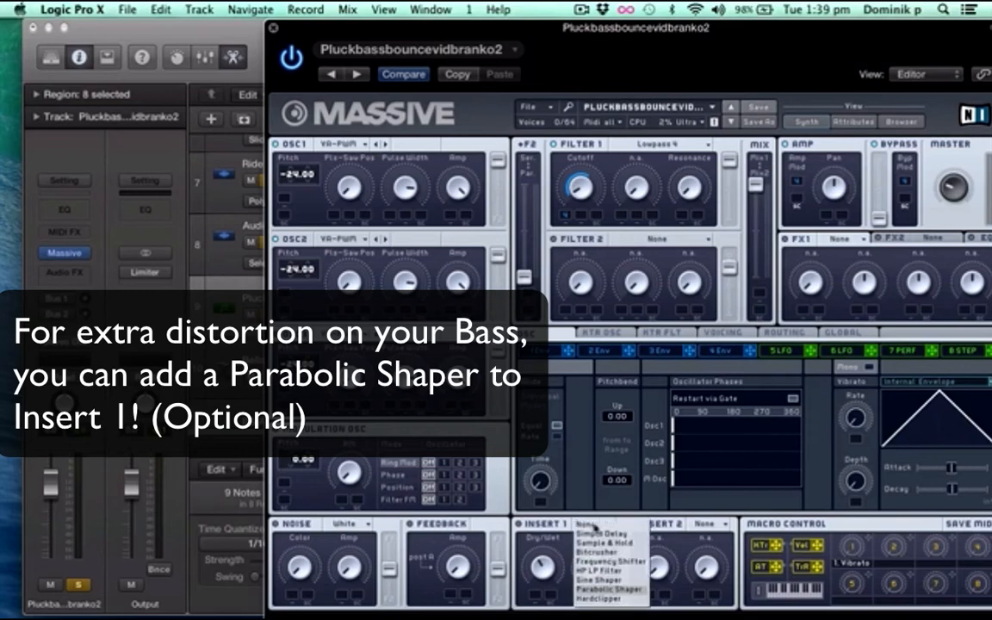
pyautogui.click(612, 590)
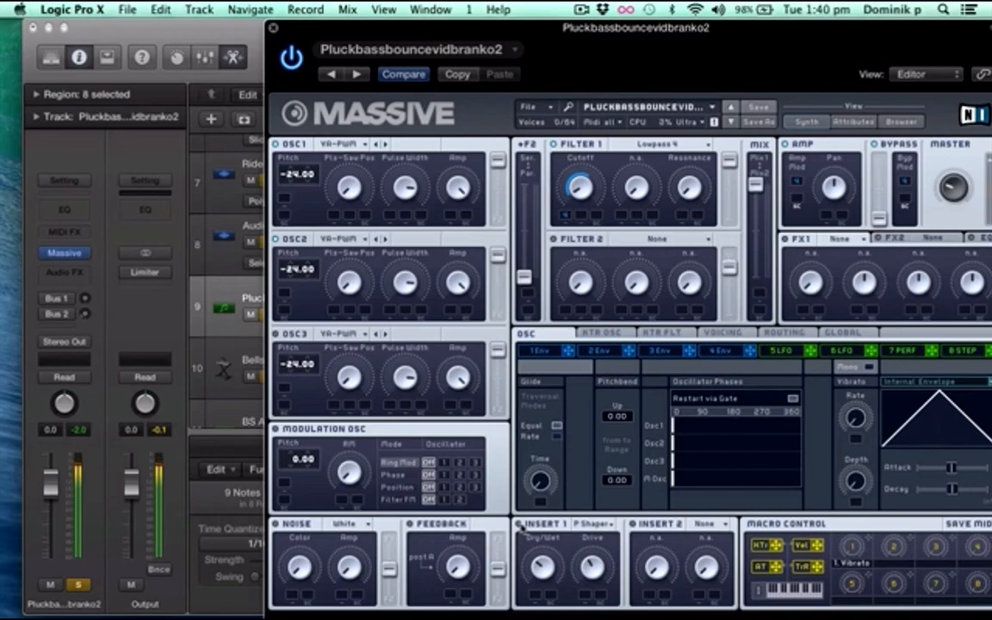
# Close the synth window and unsolo the Bellsphere Basic, Audio 3, Ride and Snare/clap tracks, leaving the pluck bass soloed
pyautogui.click(273, 28)
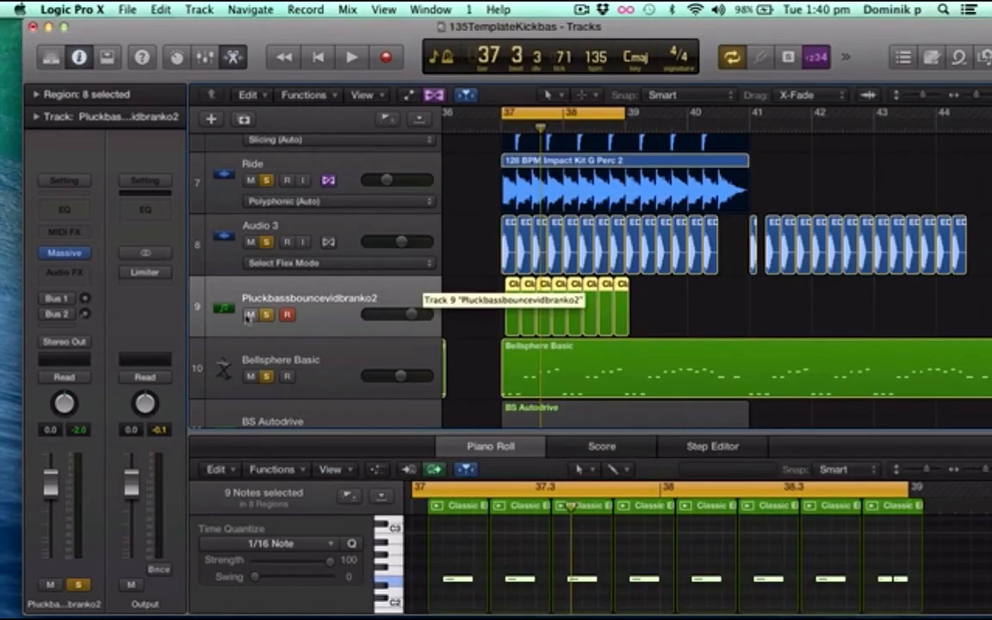
pyautogui.click(266, 376)
pyautogui.click(267, 242)
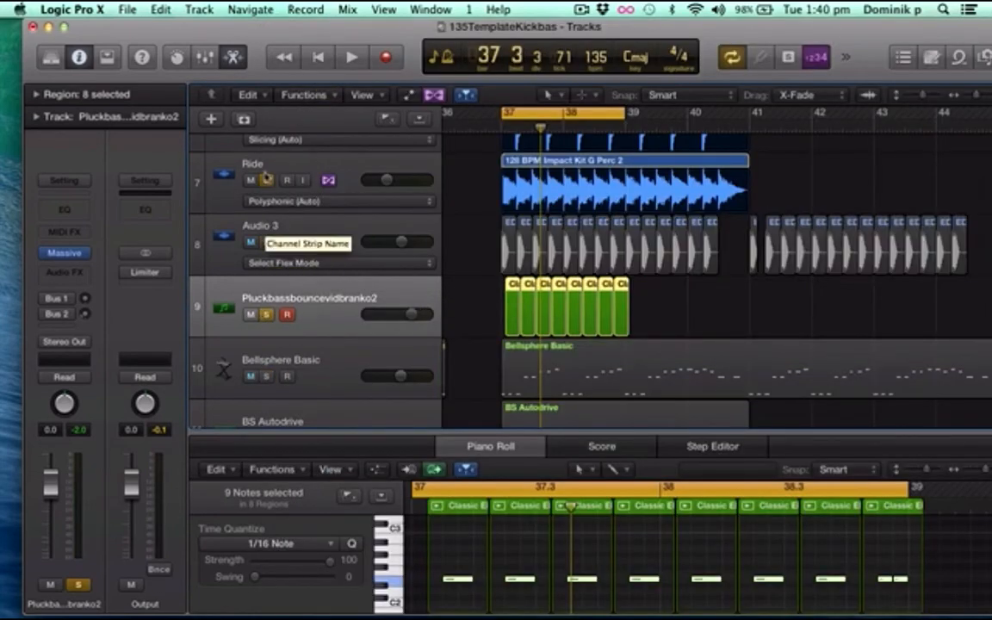
pyautogui.click(266, 180)
pyautogui.scroll(1, 263, 180)
pyautogui.click(267, 148)
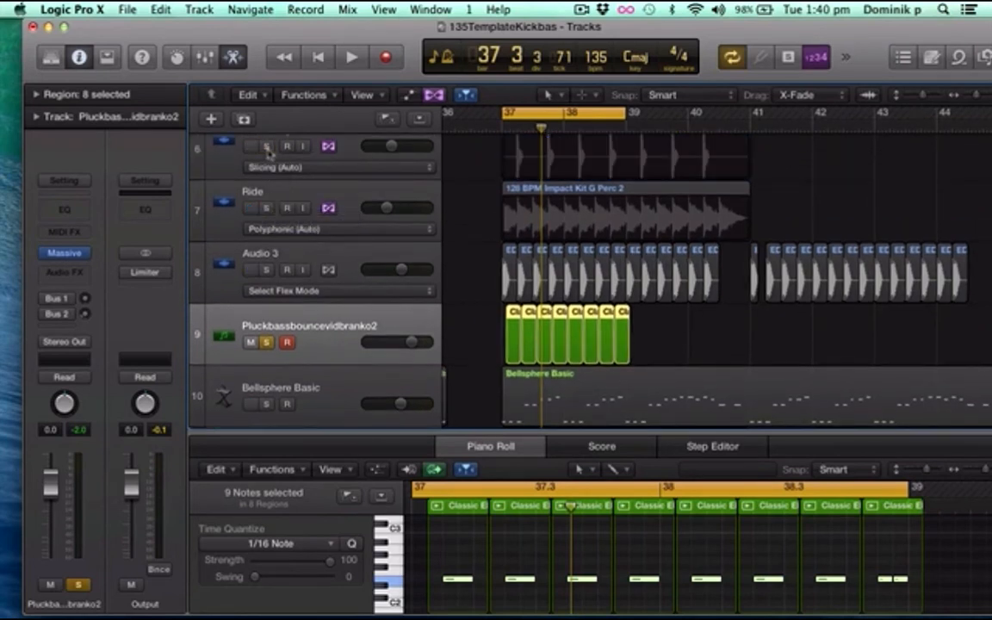
# Play back the soloed pluck bass track at a raised system volume, and stop playback
pyautogui.press('space')
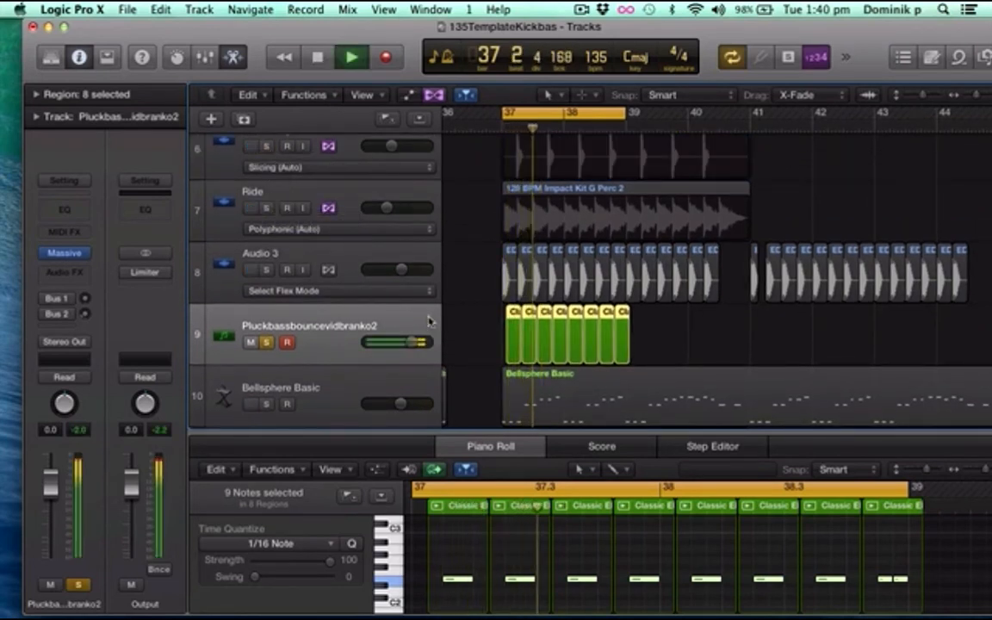
pyautogui.press('XF86AudioRaiseVolume')
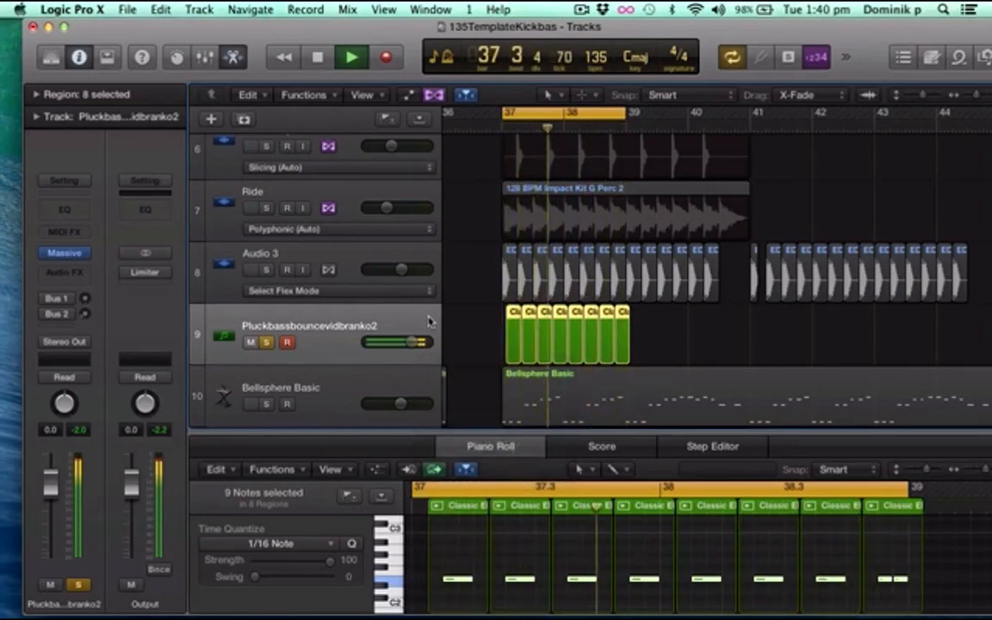
pyautogui.press('space')
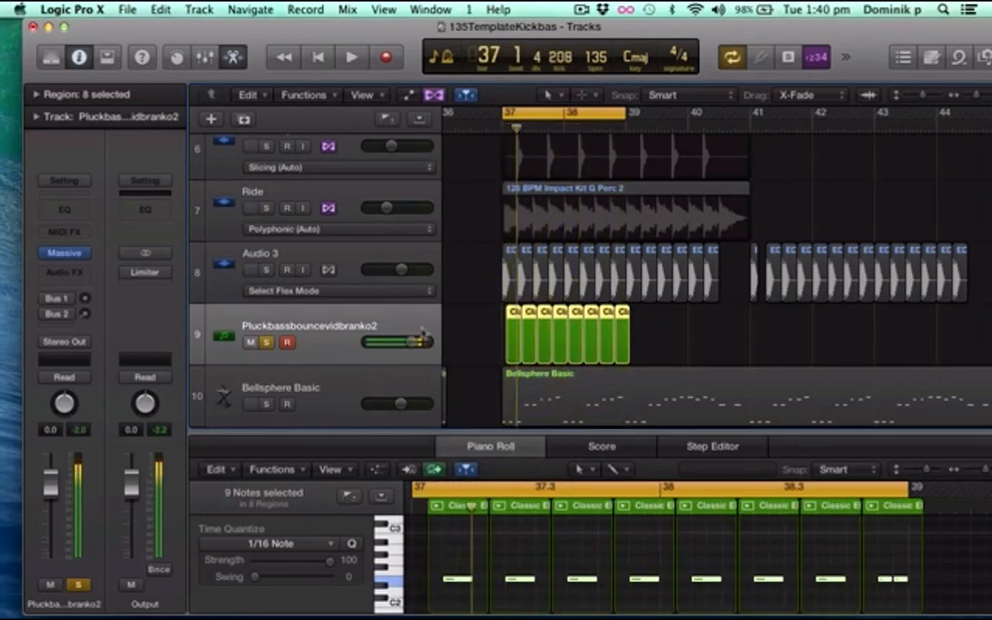
# Solo the Audio 3, Ride and Snare/clap tracks and play them together with the pluck bass
pyautogui.click(267, 270)
pyautogui.click(266, 208)
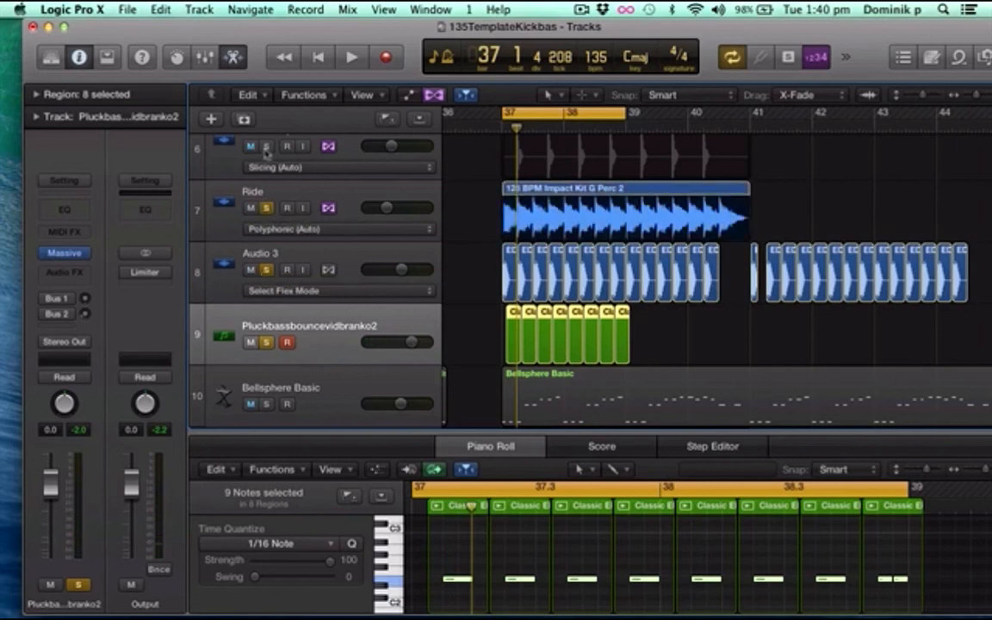
pyautogui.click(267, 147)
pyautogui.scroll(1, 288, 193)
pyautogui.scroll(-2, 377, 292)
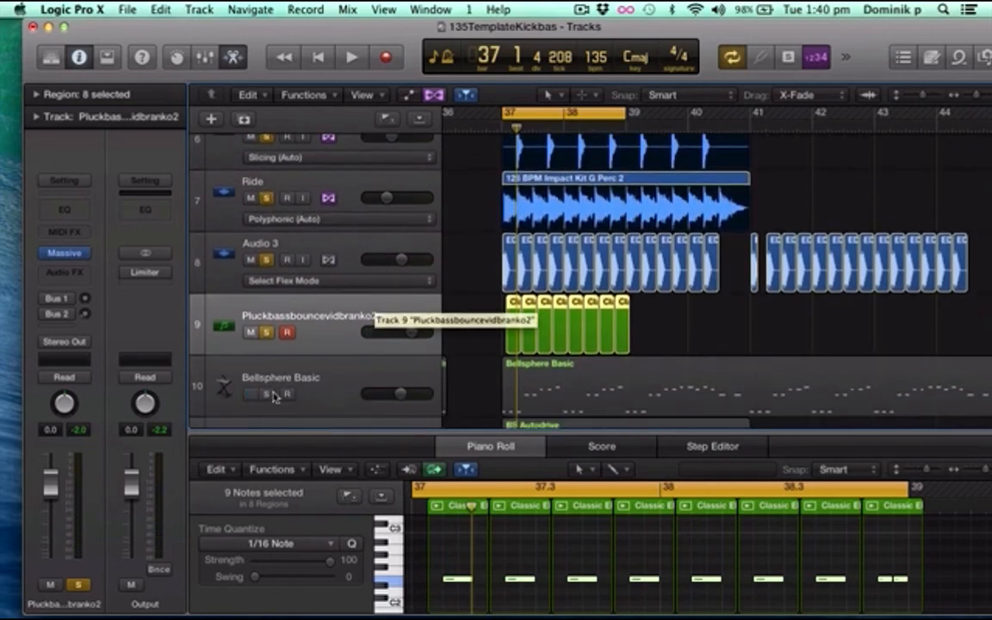
pyautogui.click(267, 394)
pyautogui.click(267, 395)
pyautogui.scroll(1, 704, 270)
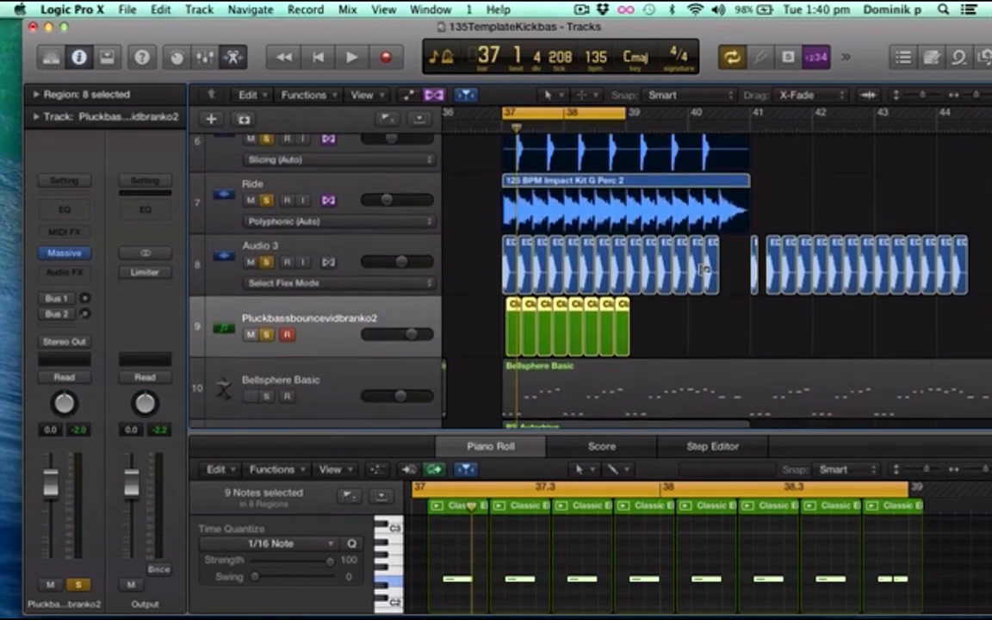
pyautogui.scroll(2, 702, 269)
pyautogui.press('space')
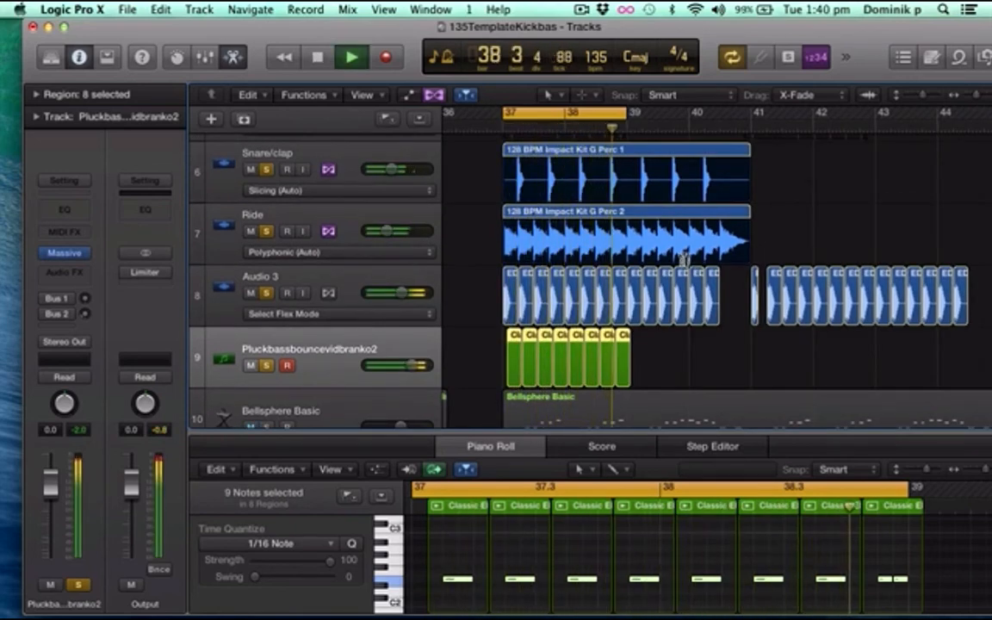
# Add the Bellsphere Basic track to the soloed playback, then stop playback and unsolo that track
pyautogui.scroll(-2, 685, 259)
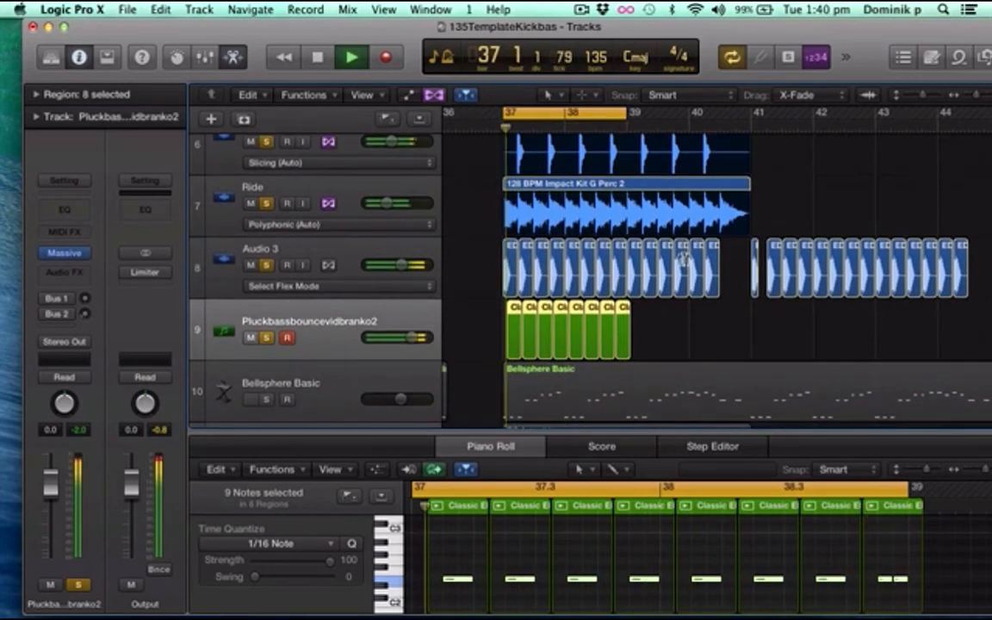
pyautogui.click(267, 400)
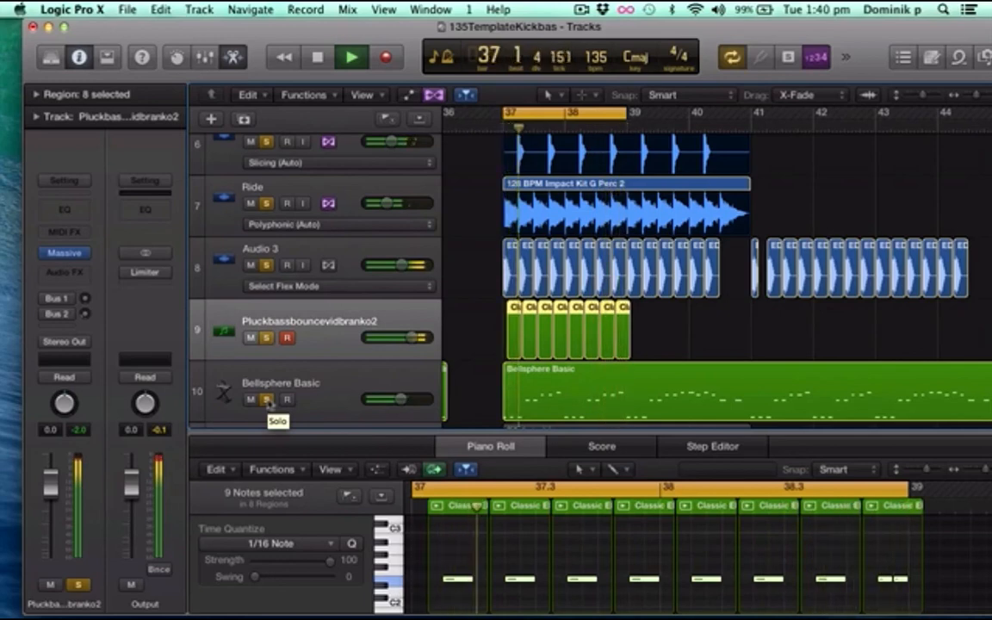
pyautogui.press('space')
pyautogui.click(267, 400)
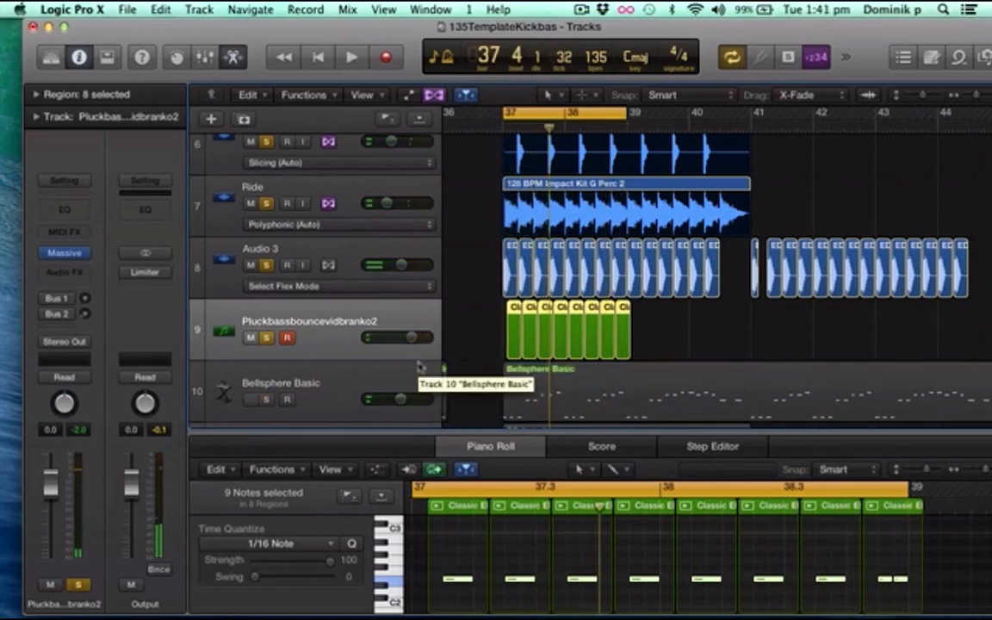